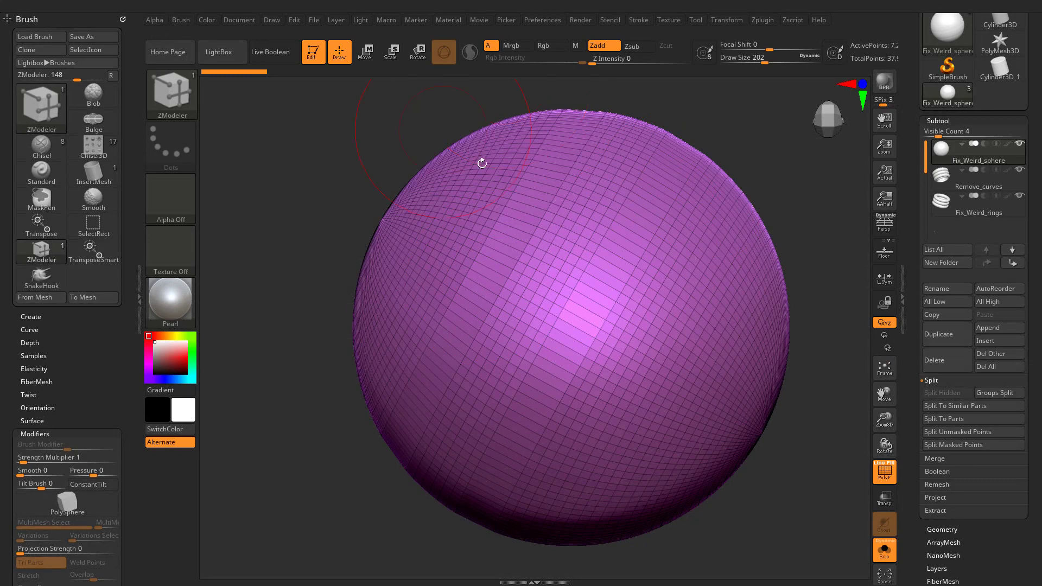
# - Check the Fix_Weird_rings subtool, return to Fix_Weird_sphere, and orbit around its pole
pyautogui.click(945, 199)
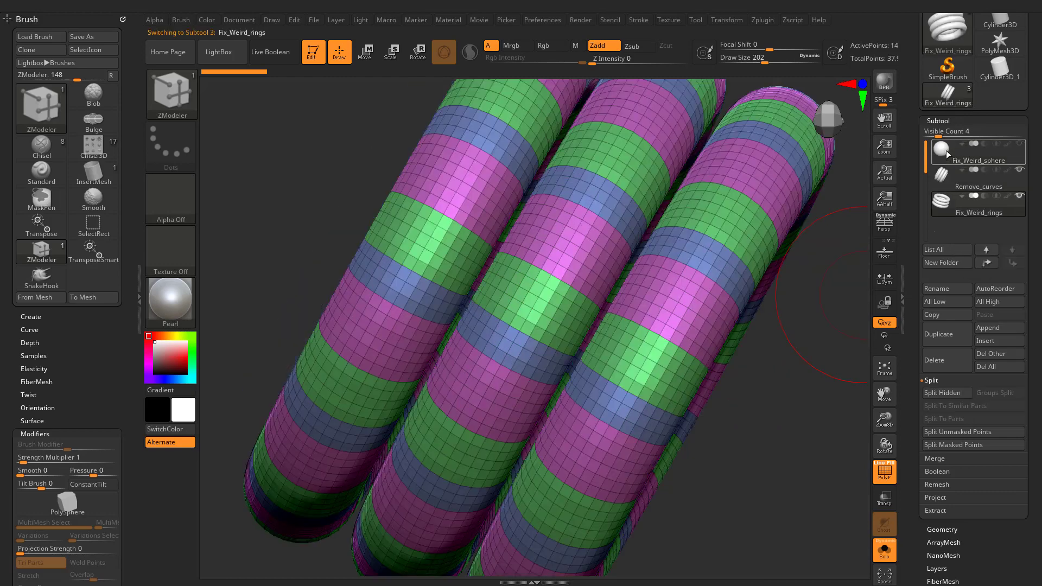
pyautogui.click(947, 150)
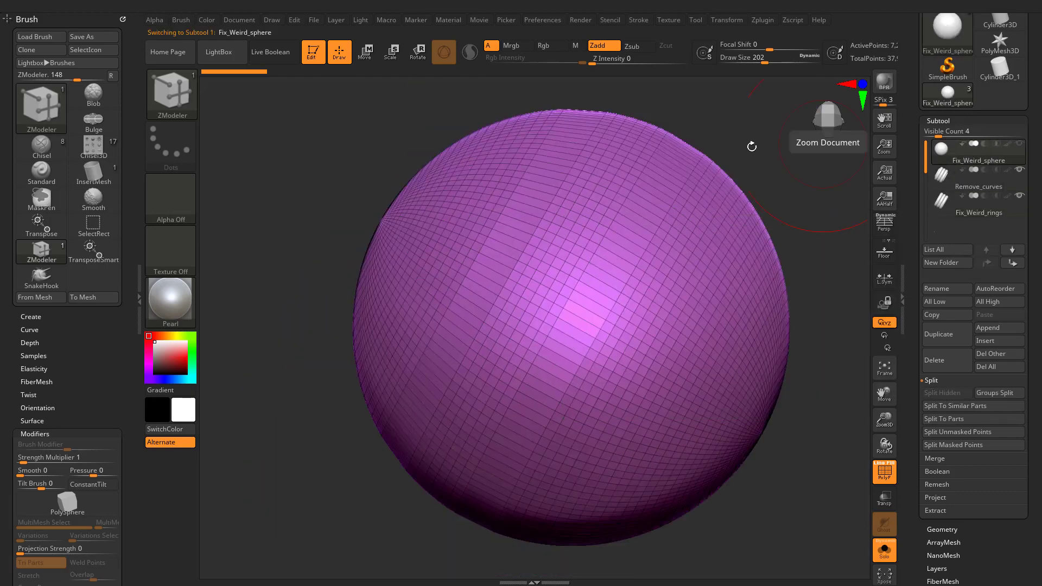
pyautogui.moveTo(666, 234)
pyautogui.mouseDown(button='right')
pyautogui.moveTo(672, 251)
pyautogui.moveTo(617, 257)
pyautogui.mouseUp(button='right')
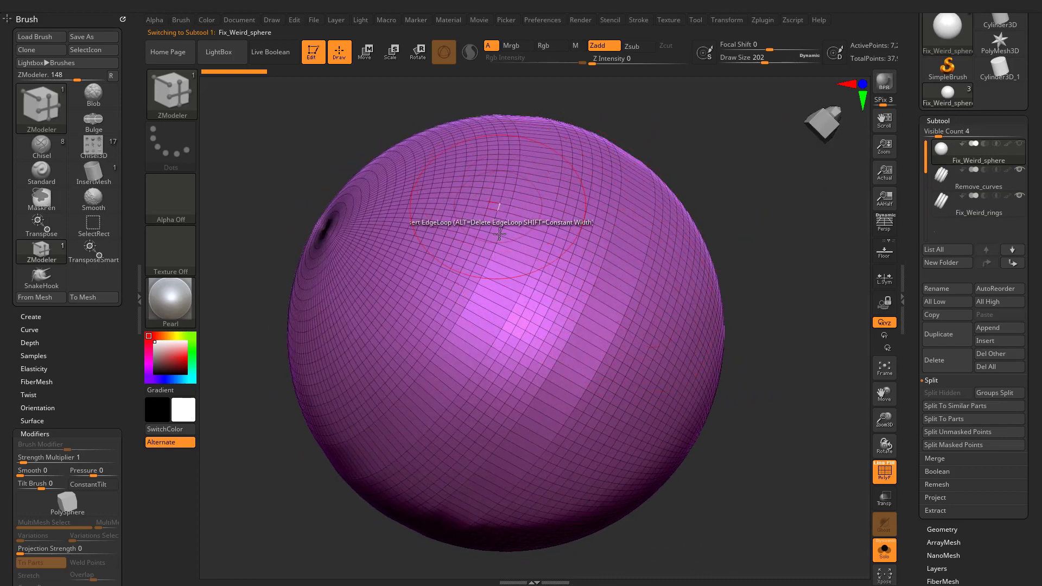
pyautogui.moveTo(639, 383); pyautogui.dragTo(649, 339, button='right')
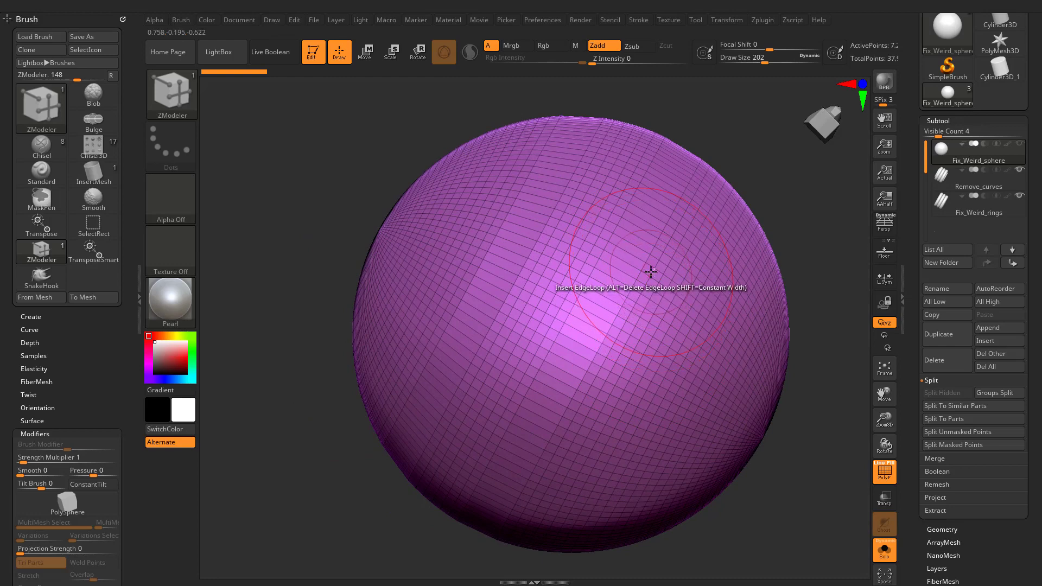
# - Smooth the sphere's upper area, then rotate it to a front view with the pole lower-left
pyautogui.press('shift')
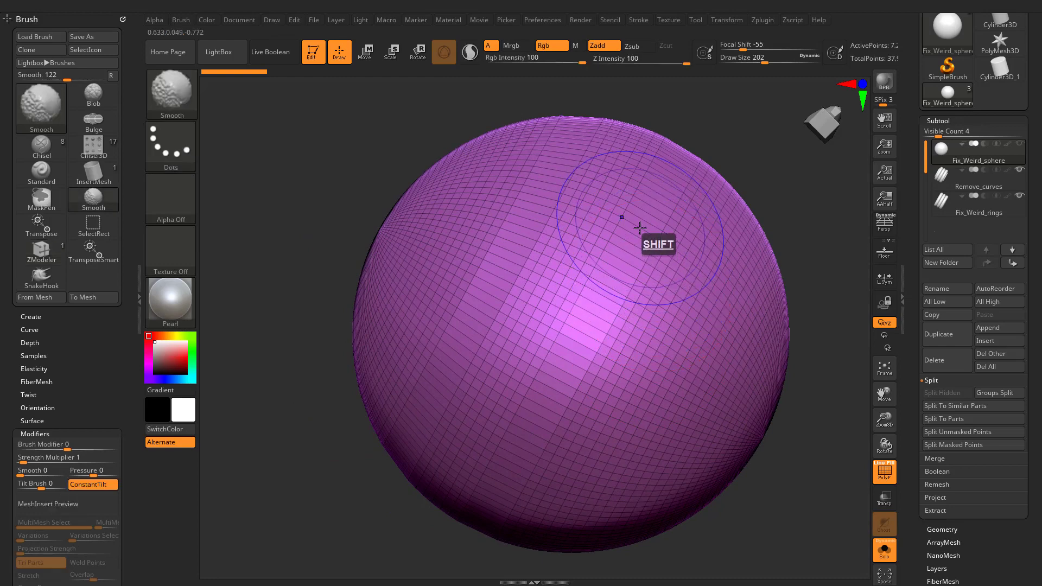
pyautogui.moveTo(640, 228)
pyautogui.keyDown('shift'); pyautogui.mouseDown()
pyautogui.moveTo(639, 248)
pyautogui.moveTo(717, 336)
pyautogui.moveTo(591, 405)
pyautogui.moveTo(599, 309)
pyautogui.mouseUp(); pyautogui.keyUp('shift')
pyautogui.moveTo(628, 383)
pyautogui.keyDown('shift'); pyautogui.mouseDown()
pyautogui.moveTo(591, 305)
pyautogui.moveTo(494, 293)
pyautogui.moveTo(487, 211)
pyautogui.moveTo(488, 423)
pyautogui.moveTo(500, 136)
pyautogui.mouseUp(); pyautogui.keyUp('shift')
pyautogui.moveTo(497, 130)
pyautogui.keyDown('shift'); pyautogui.mouseDown(button='right')
pyautogui.moveTo(619, 294)
pyautogui.moveTo(577, 322)
pyautogui.moveTo(714, 429)
pyautogui.mouseUp(button='right'); pyautogui.keyUp('shift')
pyautogui.moveTo(628, 309)
pyautogui.keyDown('shift'); pyautogui.mouseDown(button='right')
pyautogui.moveTo(530, 237)
pyautogui.moveTo(690, 311)
pyautogui.moveTo(675, 233)
pyautogui.mouseUp(button='right'); pyautogui.keyUp('shift')
pyautogui.keyDown('shift'); pyautogui.moveTo(628, 174); pyautogui.dragTo(643, 221, button='right'); pyautogui.keyUp('shift')
# - Turn off the PolyF wireframe and reposition the sphere for more smoothing
pyautogui.hotkey('shift', 'f')
pyautogui.hotkey('shift', 'f')
pyautogui.moveTo(722, 373)
pyautogui.keyDown('alt'); pyautogui.mouseDown(button='right')
pyautogui.moveTo(665, 309)
pyautogui.moveTo(727, 372)
pyautogui.moveTo(705, 329)
pyautogui.mouseUp(button='right'); pyautogui.keyUp('alt')
pyautogui.moveTo(769, 267)
pyautogui.mouseDown(button='right')
pyautogui.moveTo(731, 325)
pyautogui.moveTo(684, 286)
pyautogui.moveTo(585, 312)
pyautogui.moveTo(717, 365)
pyautogui.mouseUp(button='right')
pyautogui.press('shift')
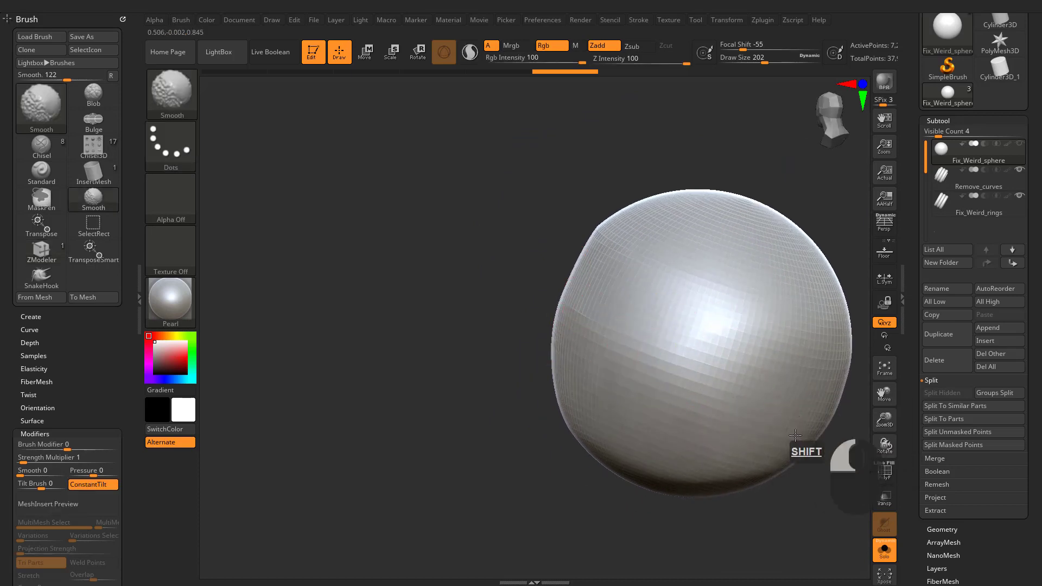
pyautogui.moveTo(697, 384)
pyautogui.keyDown('alt'); pyautogui.mouseDown(button='right')
pyautogui.moveTo(596, 358)
pyautogui.moveTo(652, 379)
pyautogui.mouseUp(button='right'); pyautogui.keyUp('alt')
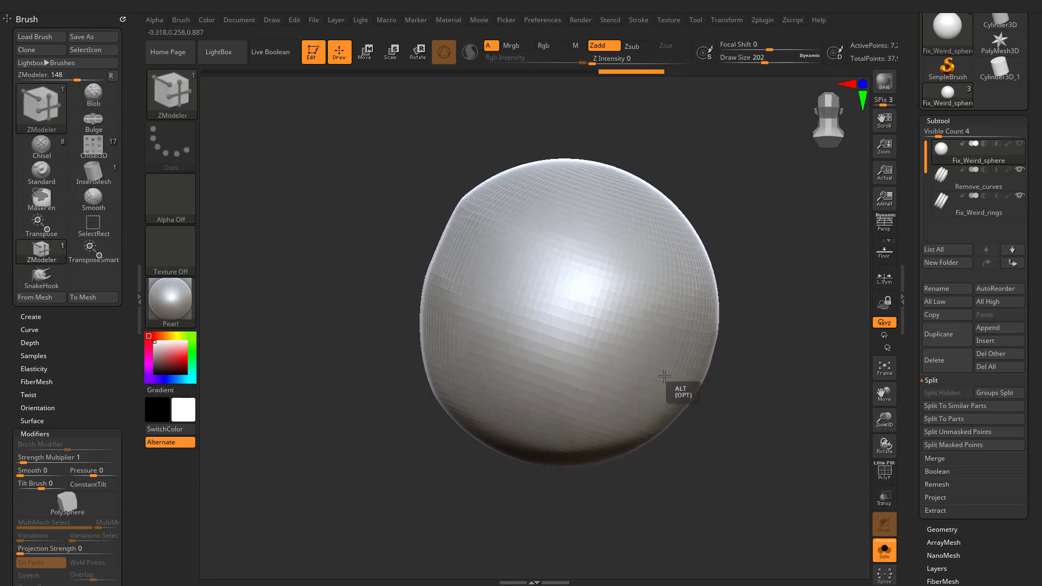
# - Show the wireframe, undo two smoothing strokes to round the sphere, and zoom in
pyautogui.hotkey('shift', 'f')
pyautogui.hotkey('ctrl', 'z')
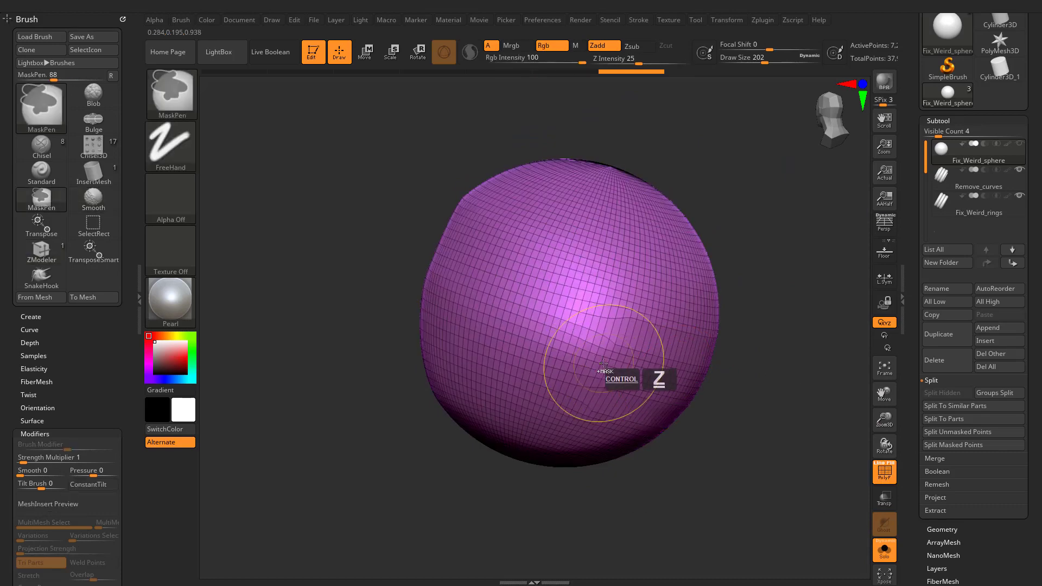
pyautogui.hotkey('ctrl', 'z')
pyautogui.hotkey('ctrl', 'z')
pyautogui.hotkey('ctrl', 'z')
pyautogui.moveTo(552, 326)
pyautogui.mouseDown(button='right')
pyautogui.moveTo(431, 310)
pyautogui.moveTo(620, 354)
pyautogui.mouseUp(button='right')
pyautogui.keyDown('ctrl'); pyautogui.moveTo(602, 317); pyautogui.dragTo(628, 321, button='right'); pyautogui.keyUp('ctrl')
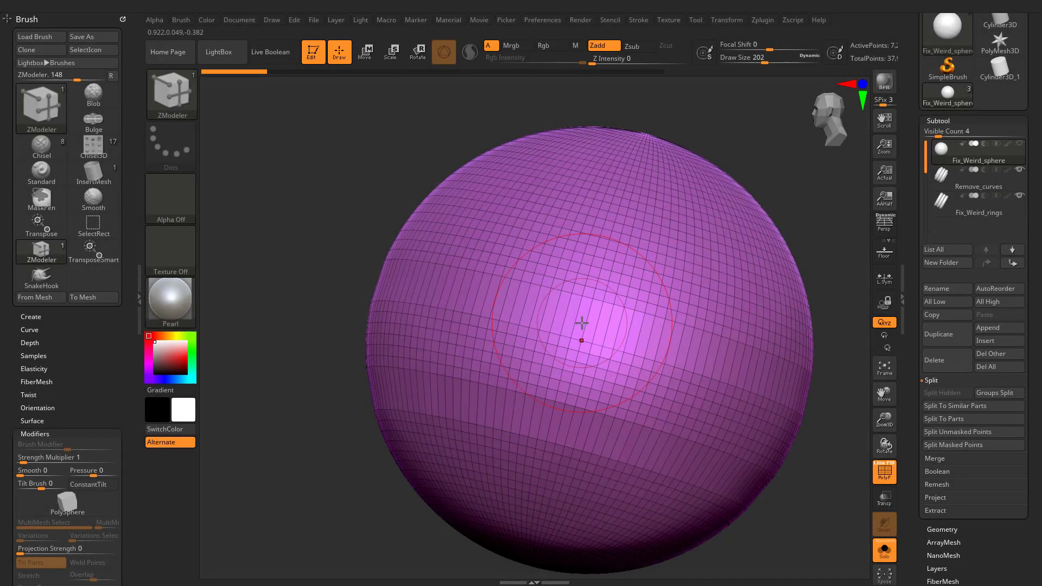
# - Smooth the warped grid across the sphere's centre, then reframe the sphere
pyautogui.press('shift')
pyautogui.keyDown('shift'); pyautogui.click(581, 323); pyautogui.keyUp('shift')
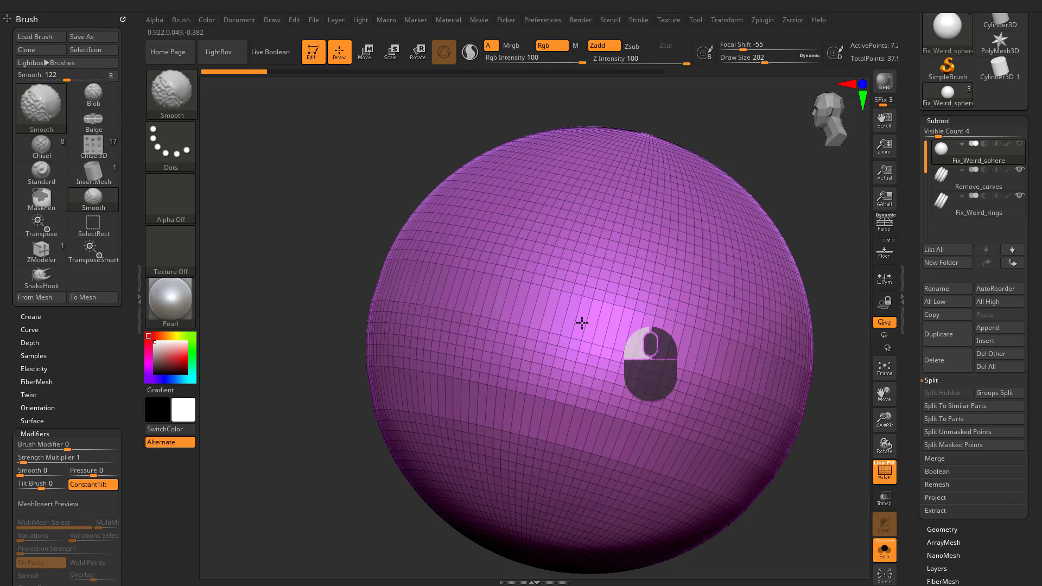
pyautogui.moveTo(582, 324)
pyautogui.keyDown('shift'); pyautogui.mouseDown()
pyautogui.moveTo(529, 380)
pyautogui.moveTo(510, 352)
pyautogui.moveTo(440, 358)
pyautogui.mouseUp(); pyautogui.keyUp('shift')
pyautogui.press('b')
pyautogui.press('z')
pyautogui.press('m')
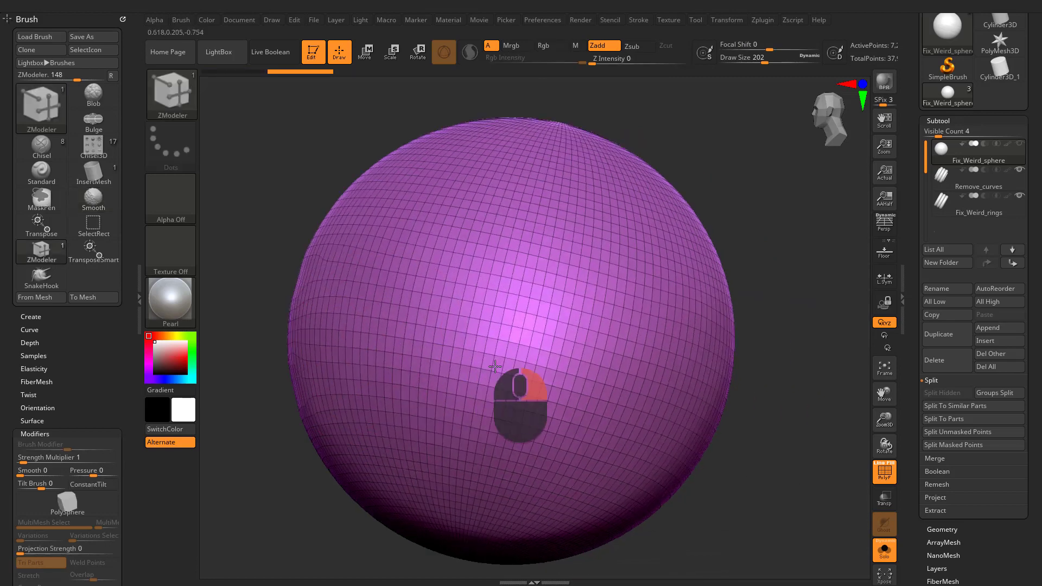
pyautogui.keyDown('alt'); pyautogui.moveTo(423, 367); pyautogui.dragTo(530, 371, button='right'); pyautogui.keyUp('alt')
pyautogui.press('f')
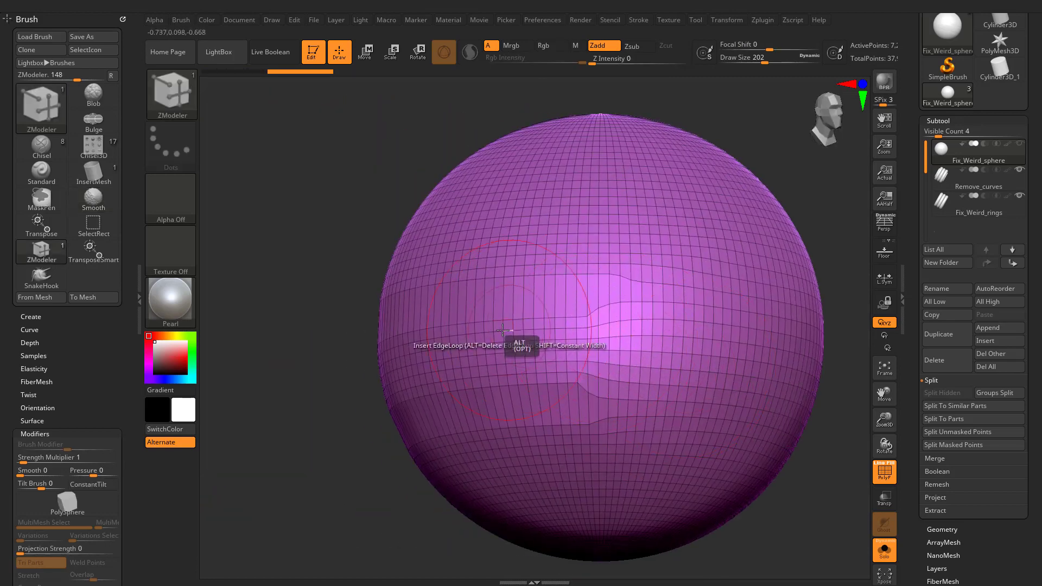
# - Smooth out the wavy distortion, hide the wireframe, and smooth away the uneven band
pyautogui.press('shift')
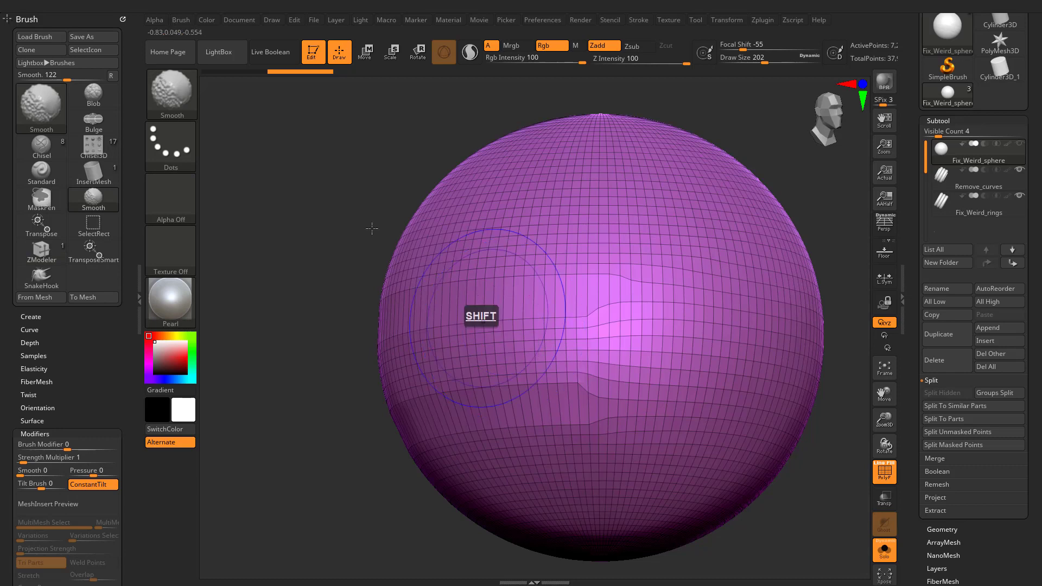
pyautogui.keyDown('shift'); pyautogui.click(545, 326); pyautogui.keyUp('shift')
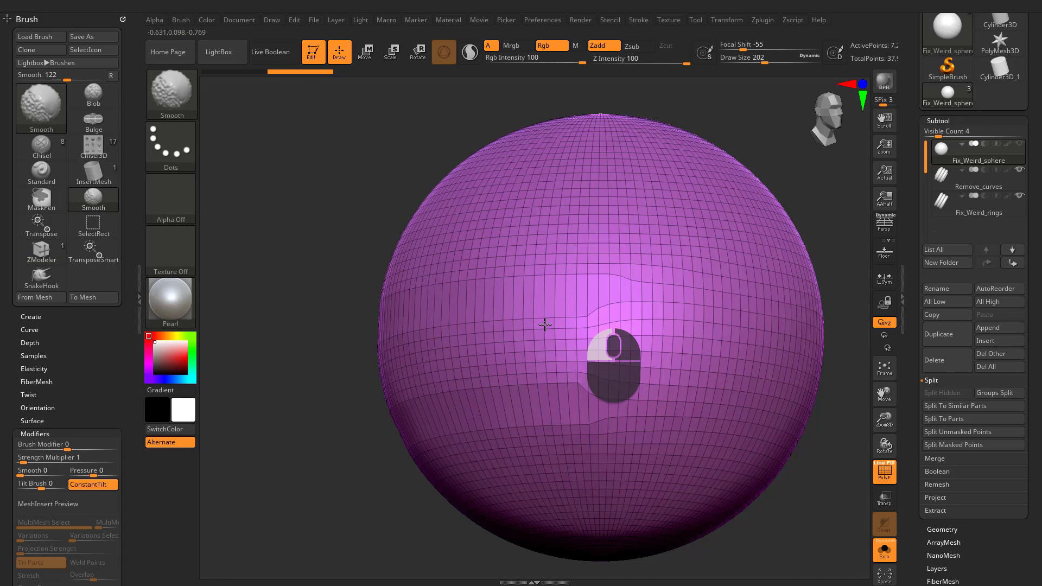
pyautogui.keyDown('shift'); pyautogui.moveTo(545, 326); pyautogui.dragTo(562, 365); pyautogui.keyUp('shift')
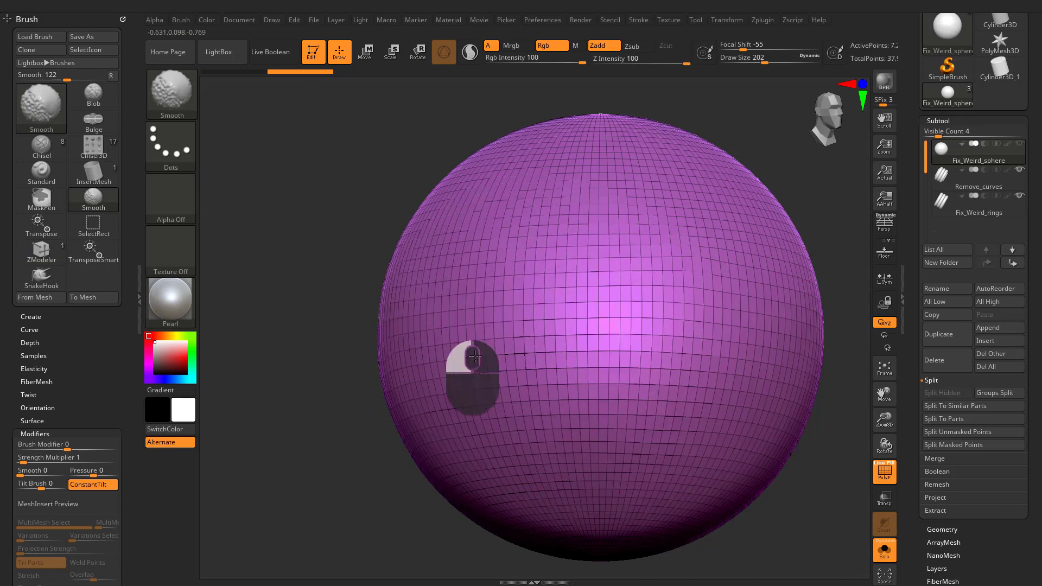
pyautogui.hotkey('shift', 'f')
pyautogui.moveTo(740, 396)
pyautogui.keyDown('ctrl'); pyautogui.mouseDown(button='right')
pyautogui.moveTo(659, 369)
pyautogui.moveTo(684, 355)
pyautogui.moveTo(600, 361)
pyautogui.mouseUp(button='right'); pyautogui.keyUp('ctrl')
pyautogui.press('b')
pyautogui.press('z')
pyautogui.press('m')
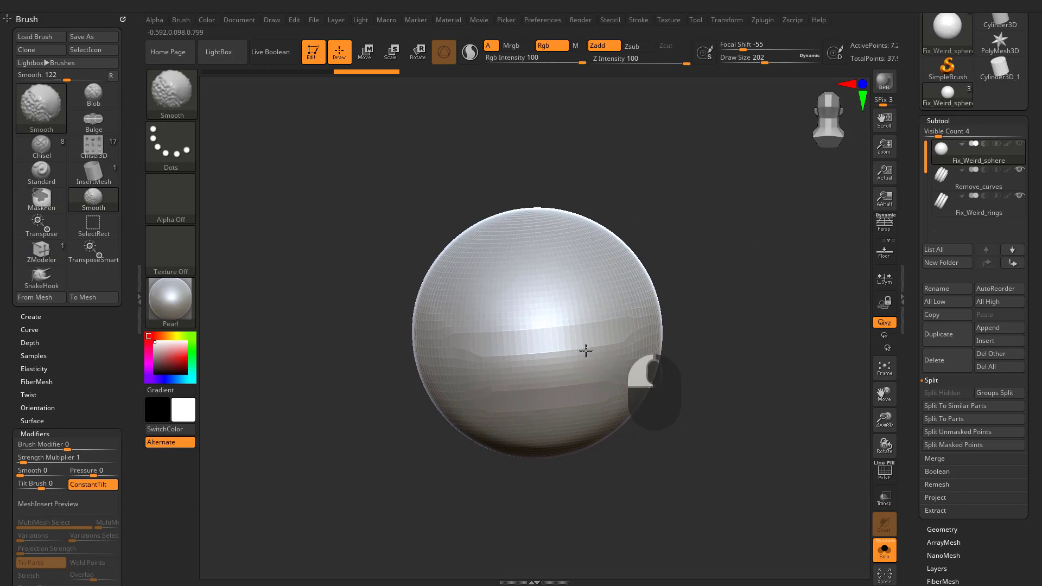
pyautogui.moveTo(585, 350)
pyautogui.keyDown('shift'); pyautogui.mouseDown()
pyautogui.moveTo(456, 367)
pyautogui.moveTo(530, 354)
pyautogui.moveTo(534, 403)
pyautogui.moveTo(565, 380)
pyautogui.mouseUp(); pyautogui.keyUp('shift')
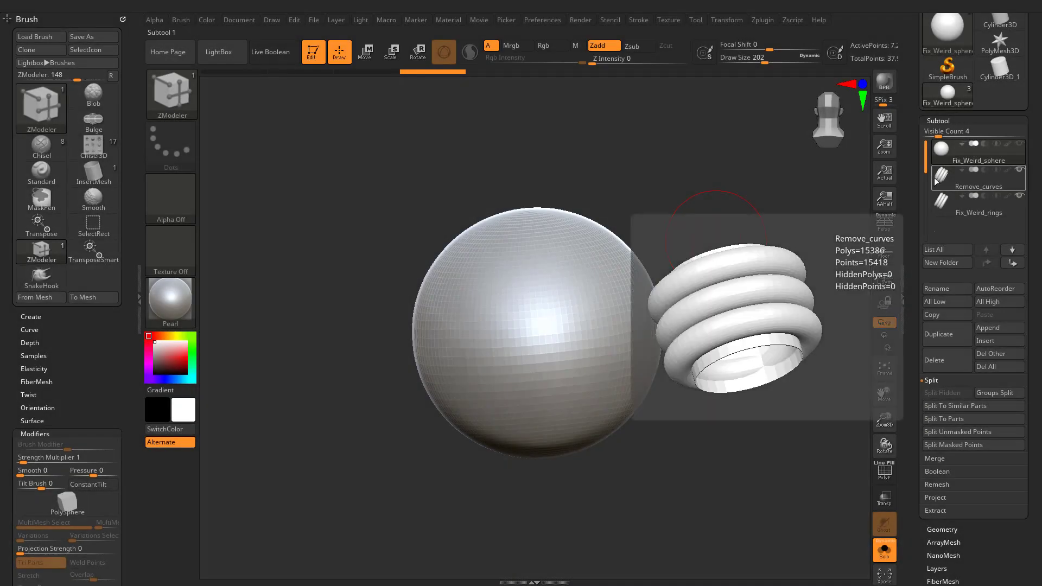
# - Switch to the Remove_curves subtool and orbit and zoom to see the curve inside
pyautogui.click(944, 180)
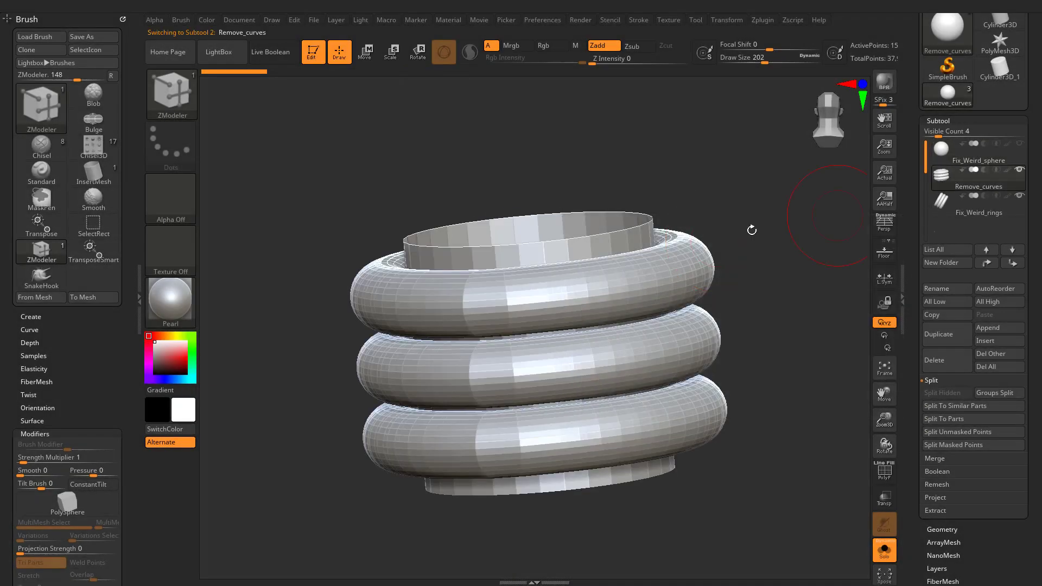
pyautogui.moveTo(715, 239); pyautogui.dragTo(683, 372)
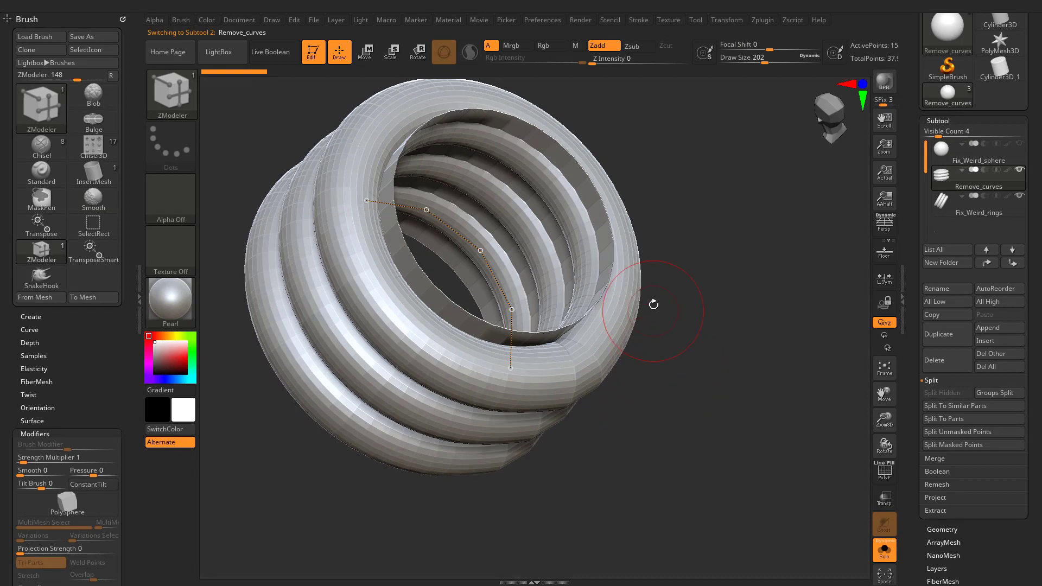
pyautogui.moveTo(653, 304); pyautogui.dragTo(632, 332)
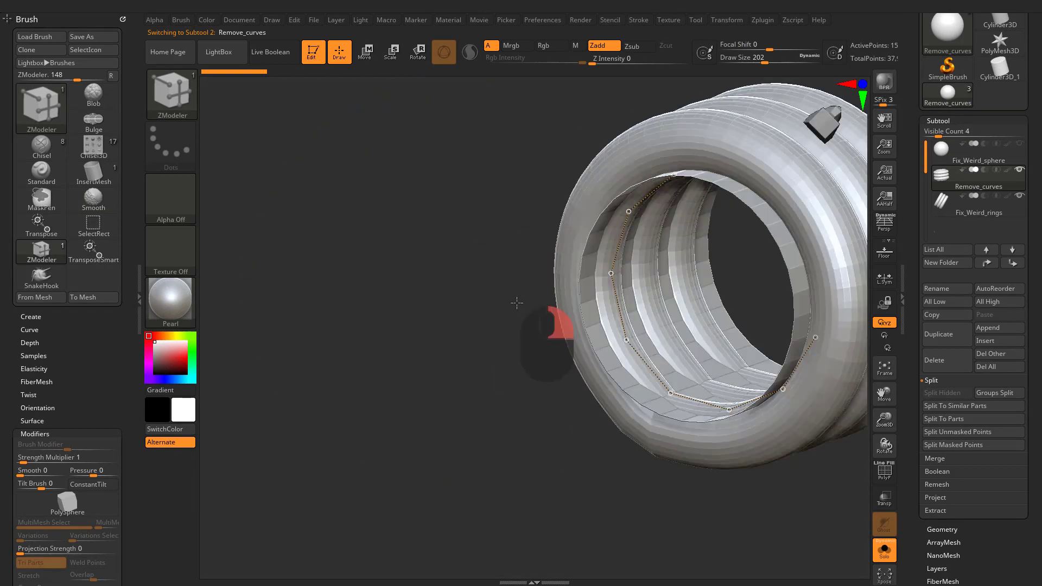
pyautogui.moveTo(456, 311)
pyautogui.mouseDown()
pyautogui.moveTo(681, 309)
pyautogui.moveTo(643, 307)
pyautogui.moveTo(666, 306)
pyautogui.mouseUp()
pyautogui.press('ctrl')
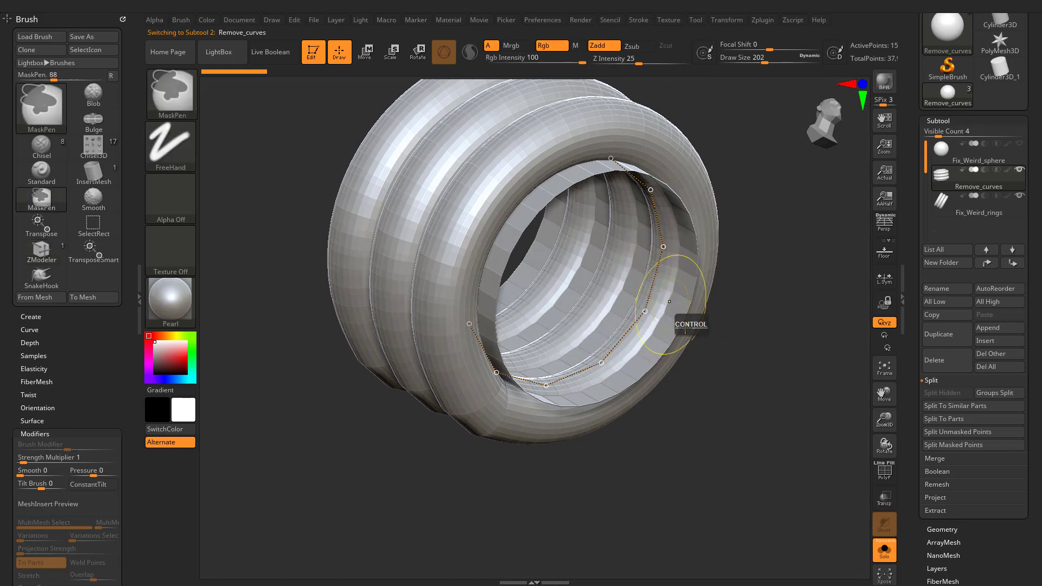
pyautogui.moveTo(667, 306)
pyautogui.keyDown('ctrl'); pyautogui.mouseDown(button='right')
pyautogui.moveTo(630, 317)
pyautogui.moveTo(647, 405)
pyautogui.moveTo(644, 394)
pyautogui.moveTo(628, 408)
pyautogui.mouseUp(button='right'); pyautogui.keyUp('ctrl')
pyautogui.keyDown('ctrl'); pyautogui.moveTo(540, 407); pyautogui.dragTo(513, 414, button='right'); pyautogui.keyUp('ctrl')
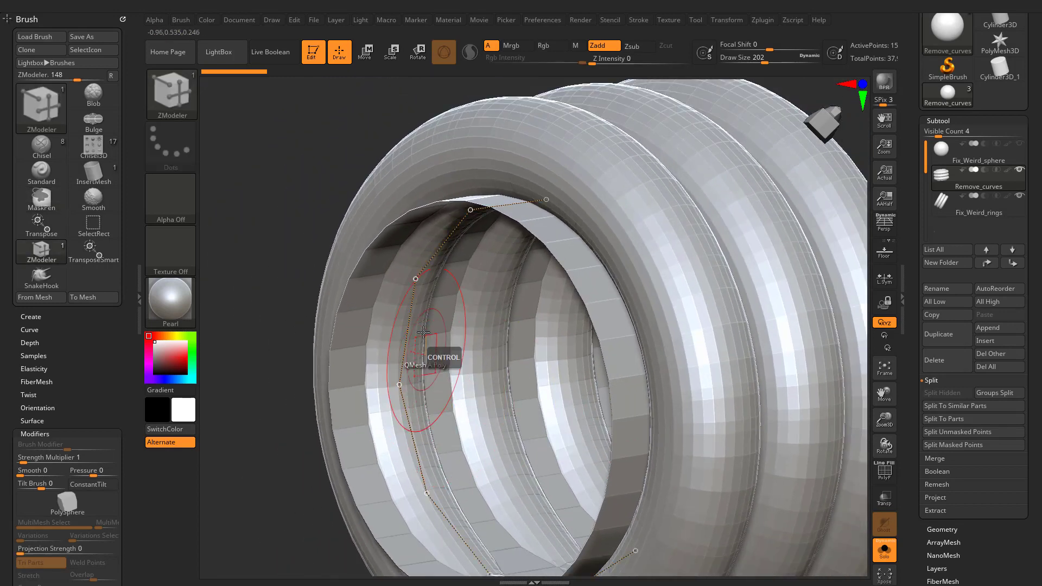
# - Delete the leftover curve via Stroke > Curve Functions, then rotate the rings
pyautogui.click(639, 20)
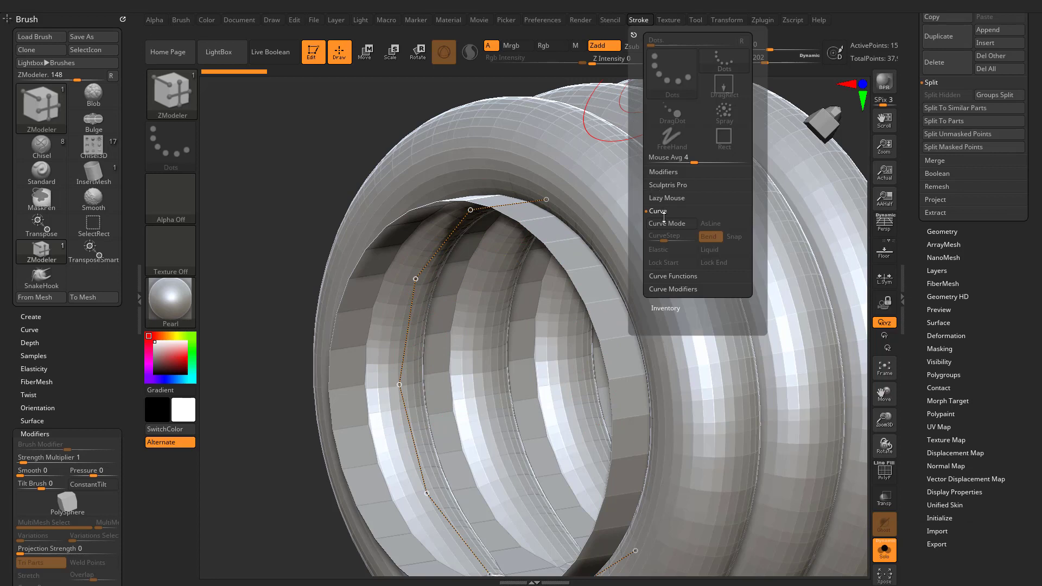
pyautogui.click(666, 281)
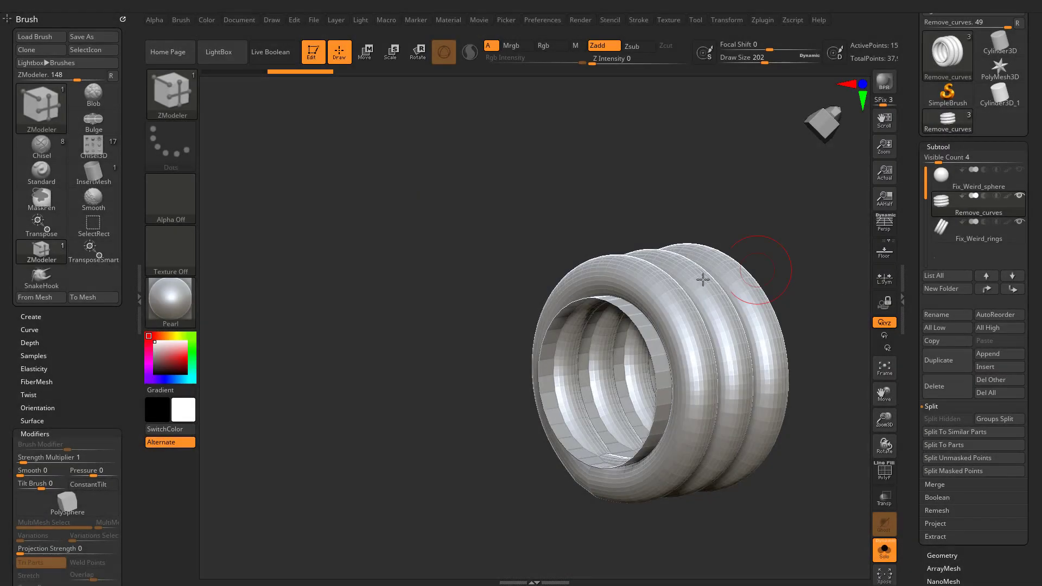
pyautogui.moveTo(697, 419)
pyautogui.mouseDown()
pyautogui.moveTo(641, 377)
pyautogui.moveTo(877, 298)
pyautogui.mouseUp()
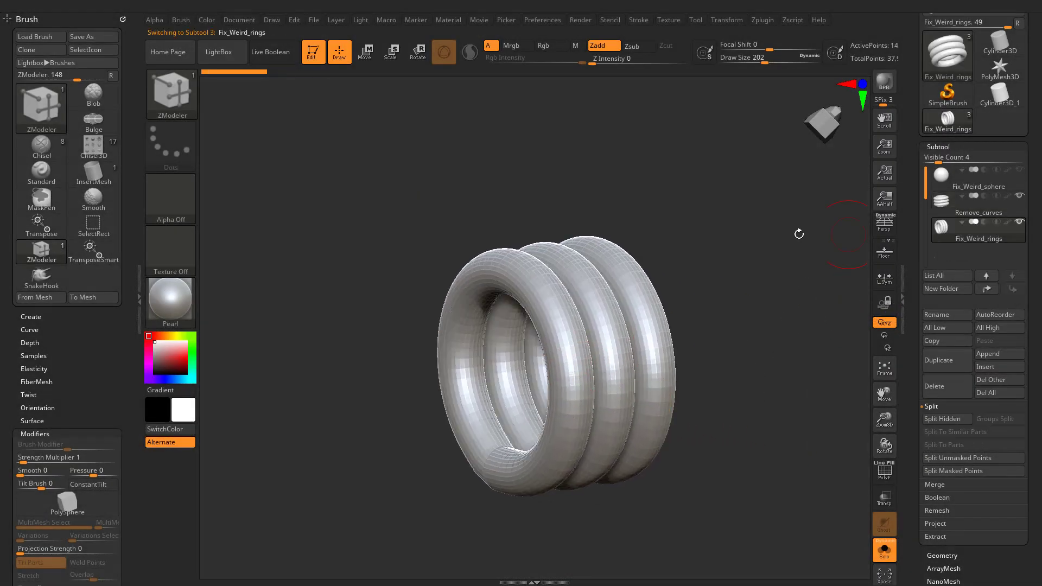
# - Face the rings front-on, enable PolyFrame, zoom in close, and pick the Smooth brush
pyautogui.moveTo(635, 326)
pyautogui.mouseDown()
pyautogui.moveTo(650, 370)
pyautogui.moveTo(584, 350)
pyautogui.mouseUp()
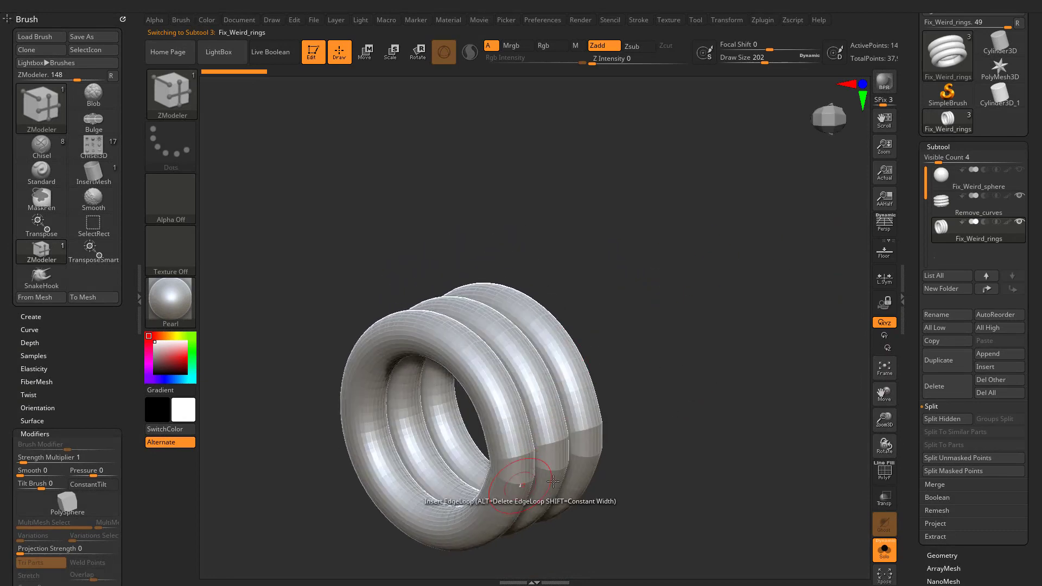
pyautogui.moveTo(584, 350)
pyautogui.mouseDown()
pyautogui.moveTo(667, 428)
pyautogui.moveTo(614, 388)
pyautogui.mouseUp()
pyautogui.hotkey('shift', 'f')
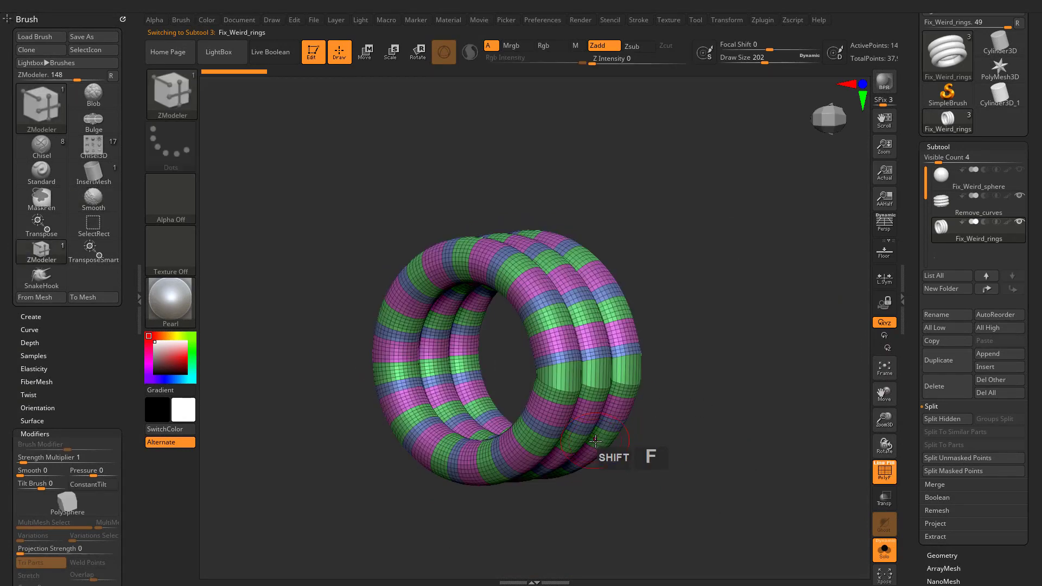
pyautogui.moveTo(626, 453)
pyautogui.mouseDown(button='right')
pyautogui.moveTo(628, 437)
pyautogui.moveTo(660, 471)
pyautogui.moveTo(624, 488)
pyautogui.moveTo(627, 326)
pyautogui.mouseUp(button='right')
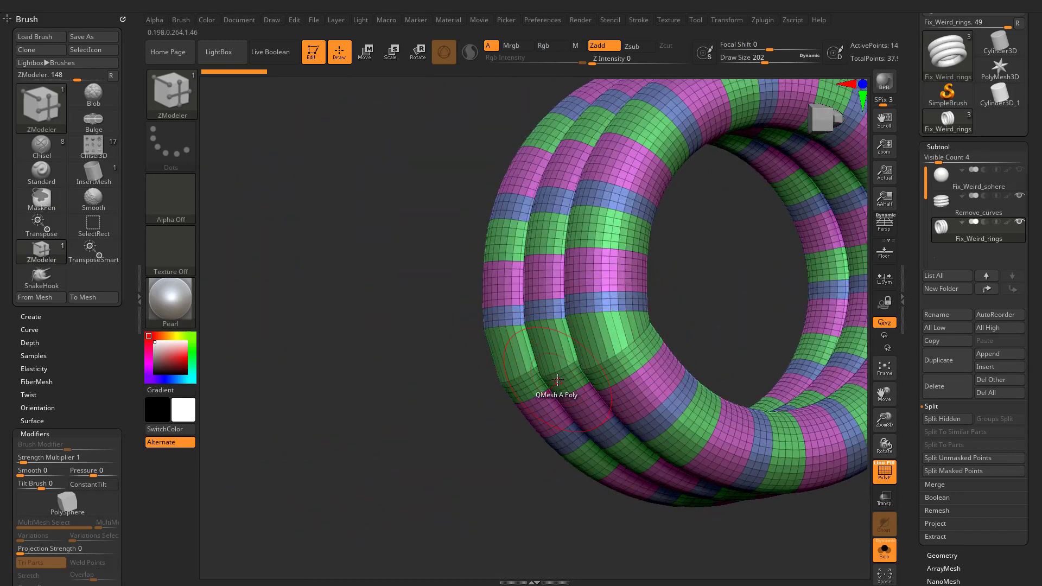
pyautogui.press('shift')
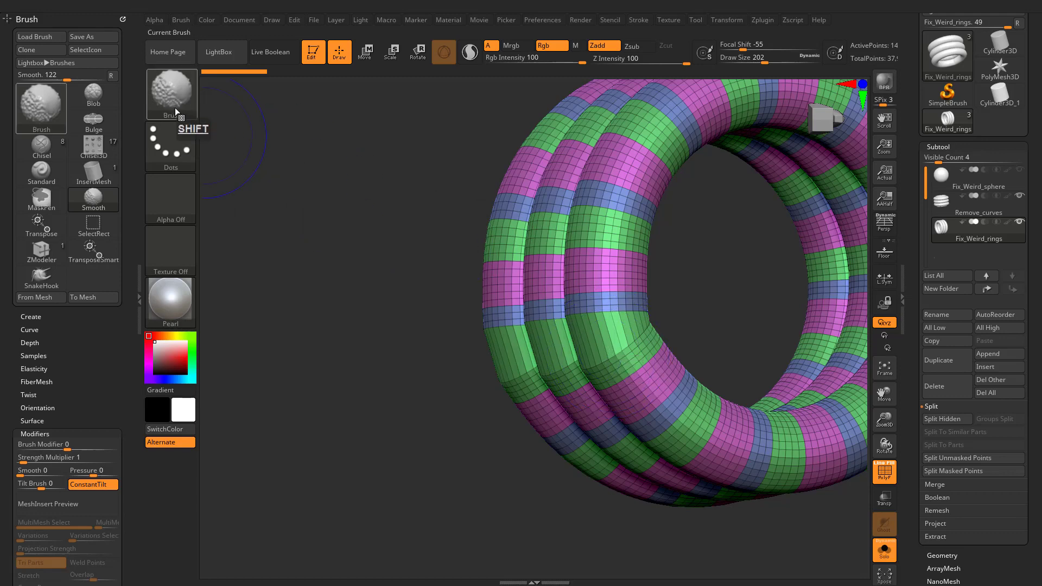
# - Relax the mesh across the rings and one torus close up, then zoom out
pyautogui.moveTo(584, 368)
pyautogui.keyDown('shift'); pyautogui.mouseDown()
pyautogui.moveTo(589, 323)
pyautogui.moveTo(546, 380)
pyautogui.mouseUp(); pyautogui.keyUp('shift')
pyautogui.moveTo(545, 379)
pyautogui.keyDown('shift'); pyautogui.mouseDown(button='right')
pyautogui.moveTo(588, 386)
pyautogui.moveTo(552, 356)
pyautogui.moveTo(460, 349)
pyautogui.moveTo(469, 376)
pyautogui.moveTo(507, 395)
pyautogui.moveTo(454, 356)
pyautogui.mouseUp(button='right'); pyautogui.keyUp('shift')
pyautogui.moveTo(454, 356)
pyautogui.keyDown('shift'); pyautogui.mouseDown()
pyautogui.moveTo(396, 334)
pyautogui.moveTo(404, 345)
pyautogui.mouseUp(); pyautogui.keyUp('shift')
pyautogui.moveTo(403, 344)
pyautogui.keyDown('shift'); pyautogui.mouseDown(button='right')
pyautogui.moveTo(531, 394)
pyautogui.moveTo(507, 392)
pyautogui.mouseUp(button='right'); pyautogui.keyUp('shift')
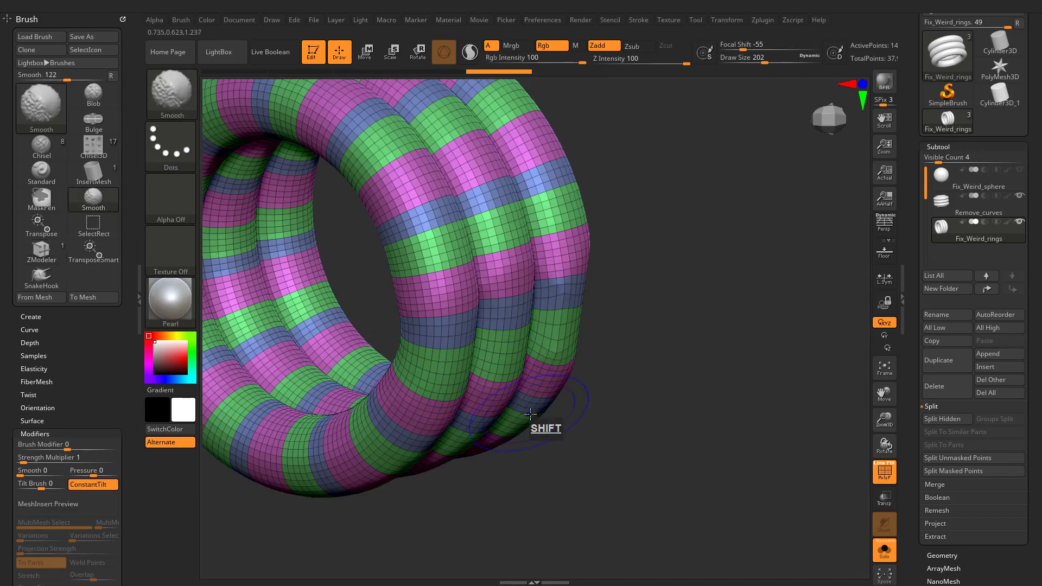
# - Undo the last two changes and turn the polygroup wireframe back on
pyautogui.hotkey('shift', 'f')
pyautogui.moveTo(658, 437)
pyautogui.mouseDown(button='right')
pyautogui.moveTo(582, 418)
pyautogui.moveTo(500, 419)
pyautogui.moveTo(525, 443)
pyautogui.moveTo(513, 371)
pyautogui.moveTo(489, 342)
pyautogui.moveTo(511, 394)
pyautogui.moveTo(509, 378)
pyautogui.mouseUp(button='right')
pyautogui.hotkey('shift', 'f')
pyautogui.hotkey('ctrl', 'z')
pyautogui.hotkey('ctrl', 'z')
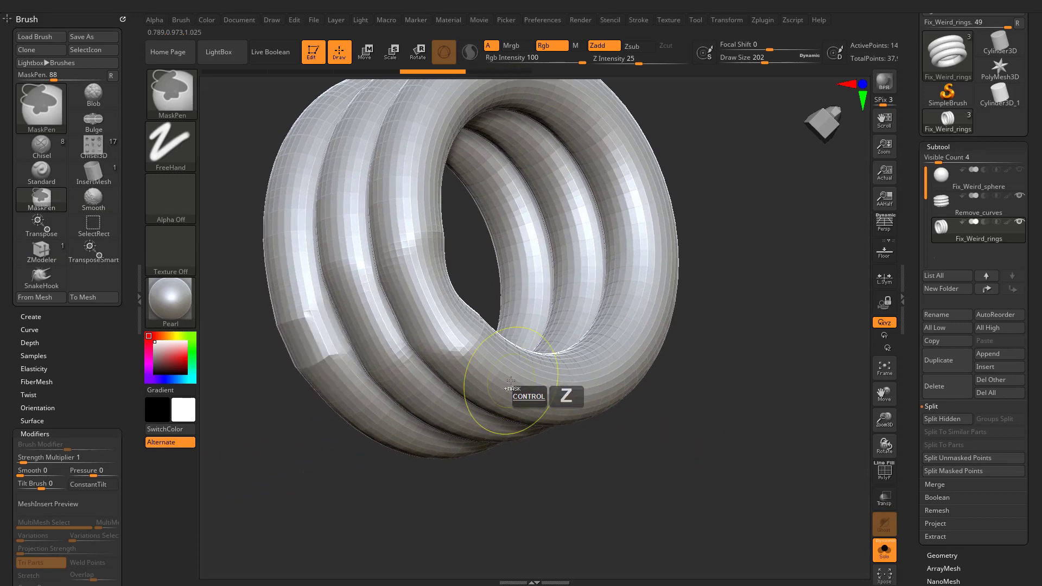
pyautogui.hotkey('ctrl', 'z')
pyautogui.hotkey('ctrl', 'z')
pyautogui.hotkey('shift', 'f')
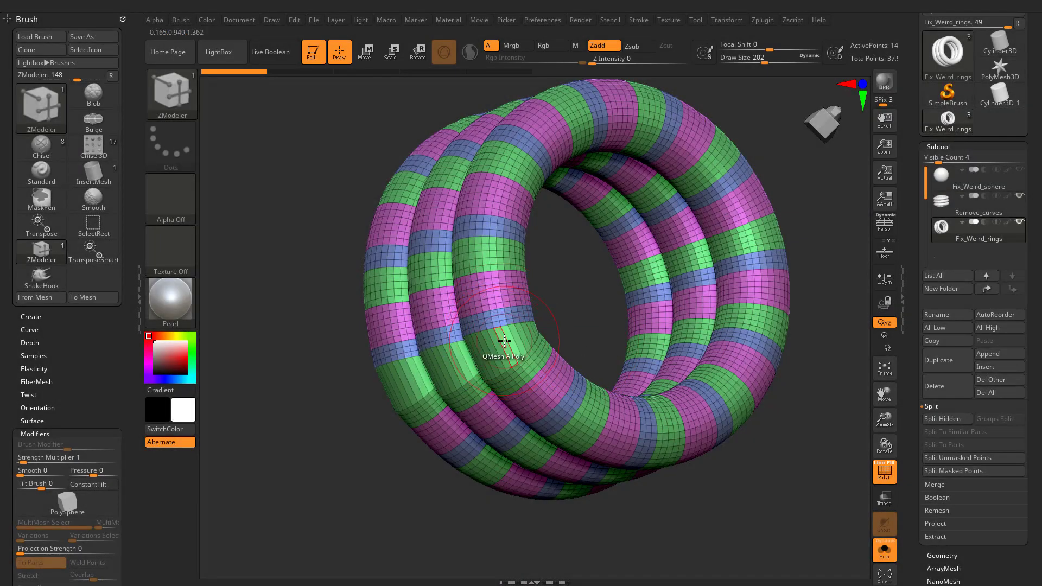
# - Relax the mesh on the rings, including the middle ring and down the left ring
pyautogui.press('shift')
pyautogui.keyDown('shift'); pyautogui.click(503, 340); pyautogui.keyUp('shift')
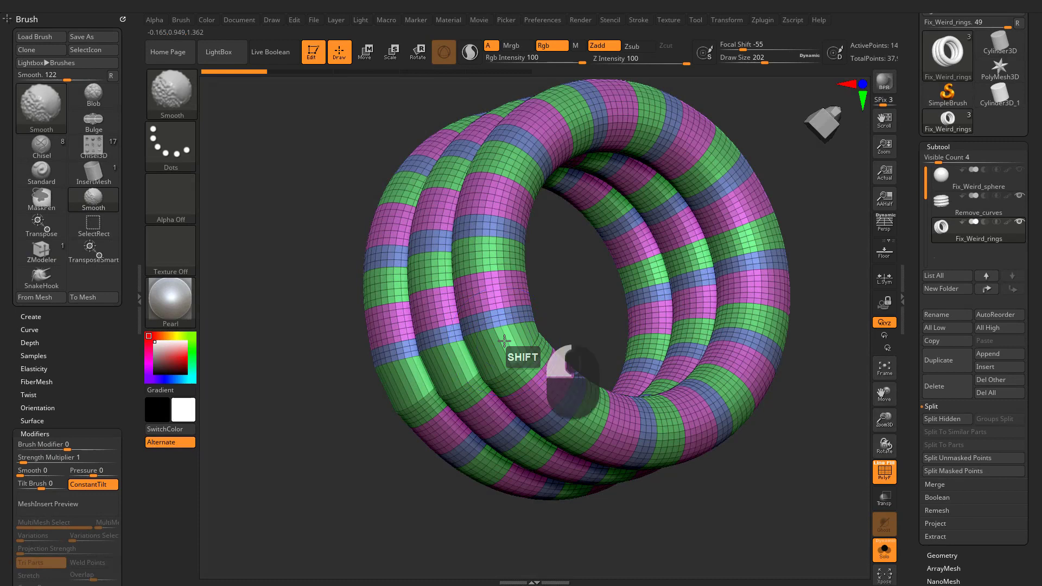
pyautogui.moveTo(503, 340)
pyautogui.keyDown('shift'); pyautogui.mouseDown()
pyautogui.moveTo(515, 368)
pyautogui.moveTo(498, 378)
pyautogui.mouseUp(); pyautogui.keyUp('shift')
pyautogui.moveTo(498, 379); pyautogui.dragTo(457, 368, button='right')
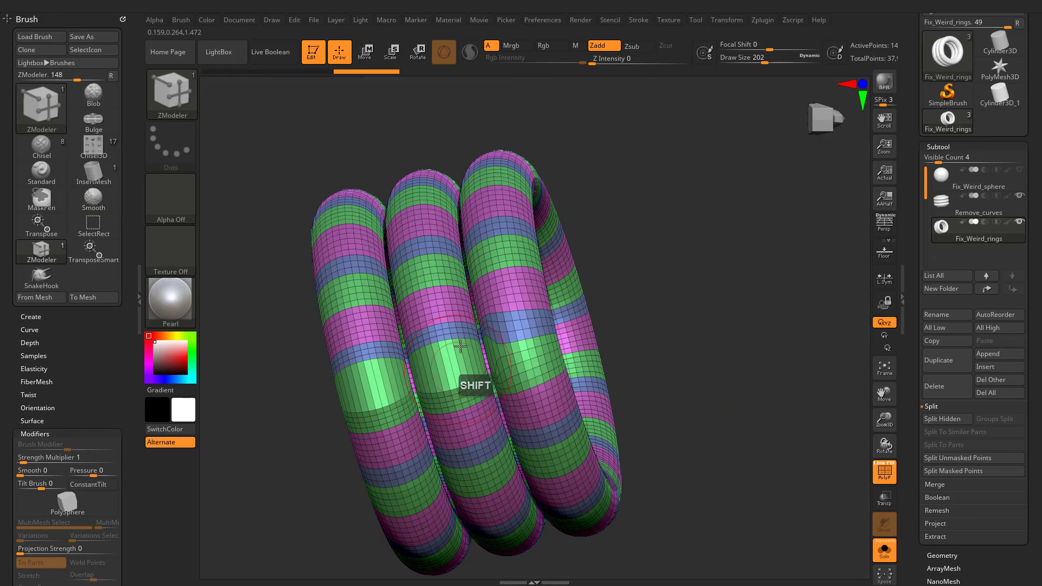
pyautogui.press('shift')
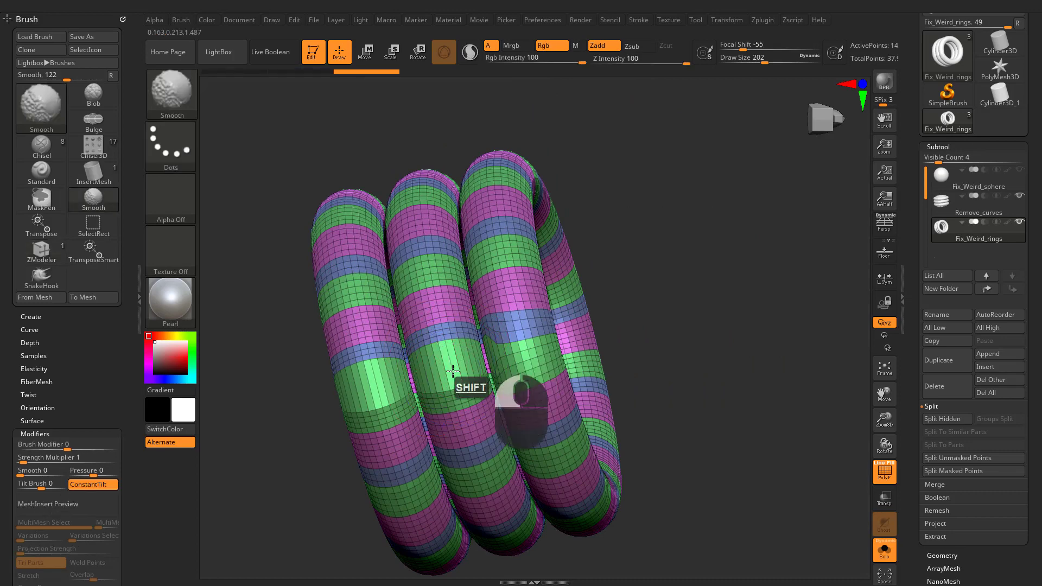
pyautogui.keyDown('shift'); pyautogui.moveTo(453, 364); pyautogui.dragTo(445, 355); pyautogui.keyUp('shift')
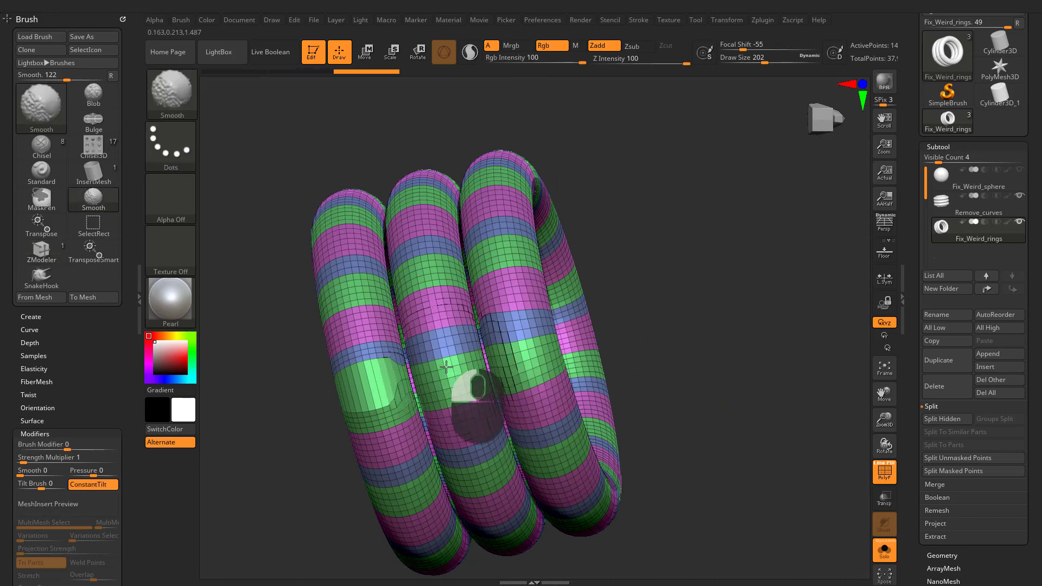
pyautogui.press('shift')
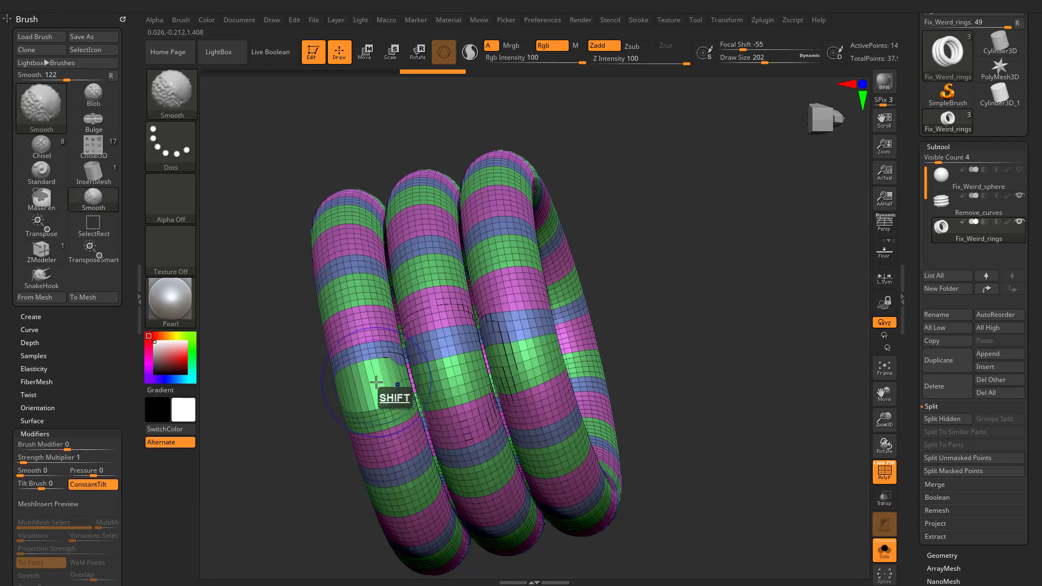
pyautogui.keyDown('shift'); pyautogui.moveTo(377, 383); pyautogui.dragTo(376, 421); pyautogui.keyUp('shift')
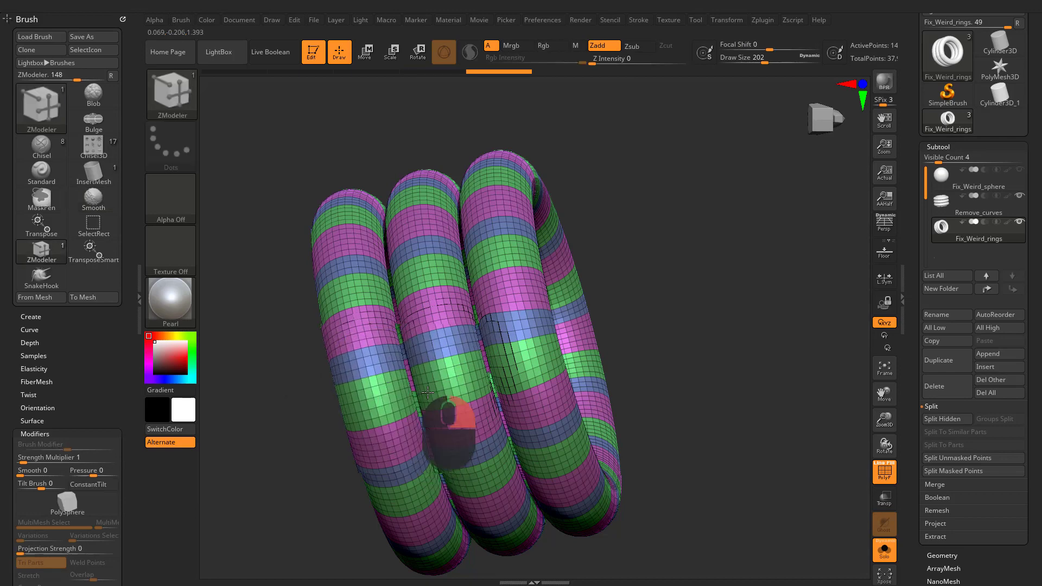
pyautogui.moveTo(374, 402)
pyautogui.mouseDown(button='right')
pyautogui.moveTo(479, 392)
pyautogui.moveTo(390, 390)
pyautogui.mouseUp(button='right')
# - Smooth the rings edge-on and from the front, with PolyFrame turned off
pyautogui.press('shift')
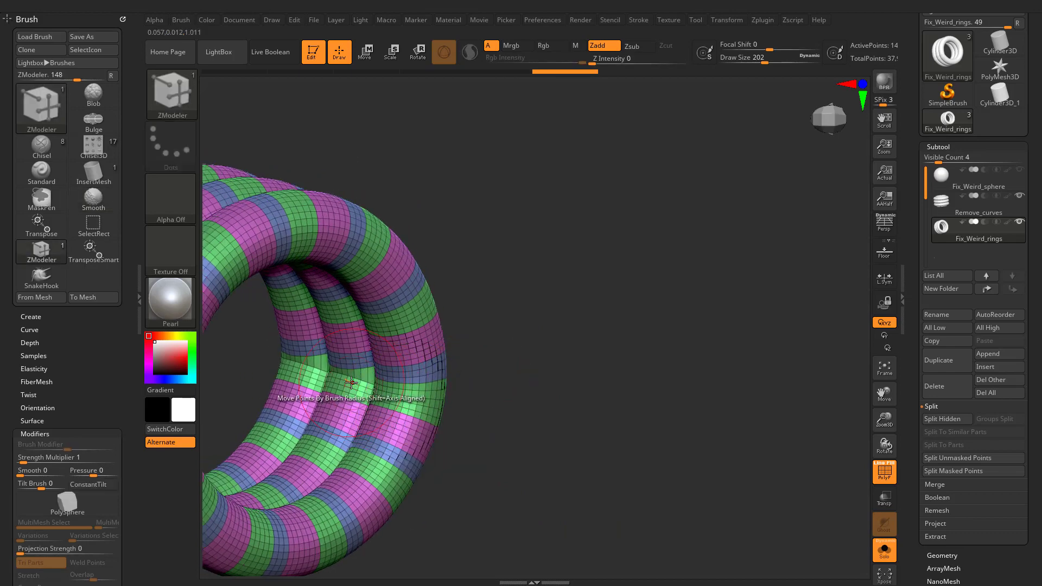
pyautogui.press('shift')
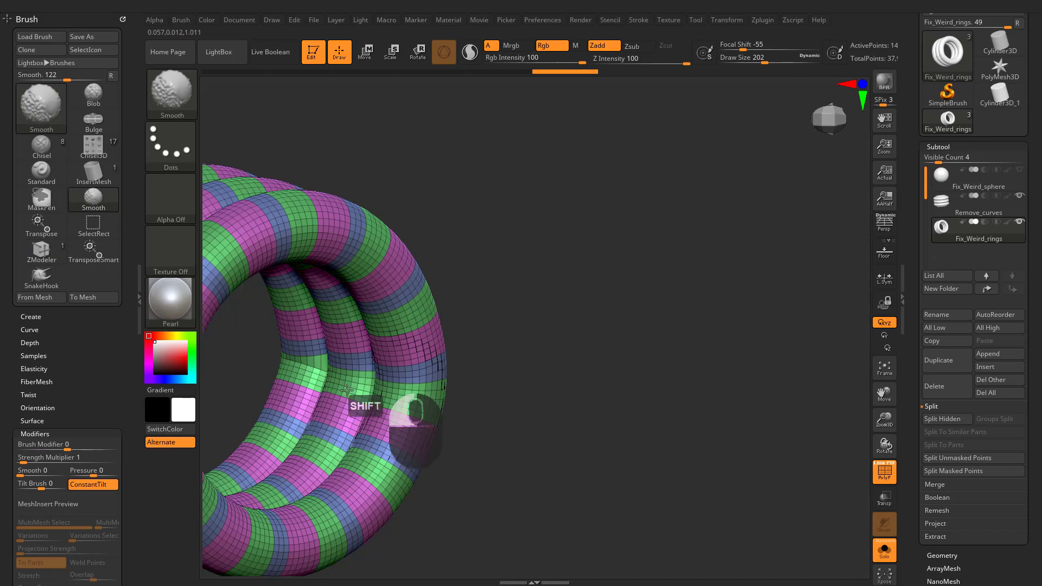
pyautogui.keyDown('shift'); pyautogui.moveTo(347, 390); pyautogui.dragTo(297, 380); pyautogui.keyUp('shift')
pyautogui.moveTo(385, 411); pyautogui.dragTo(430, 458, button='right')
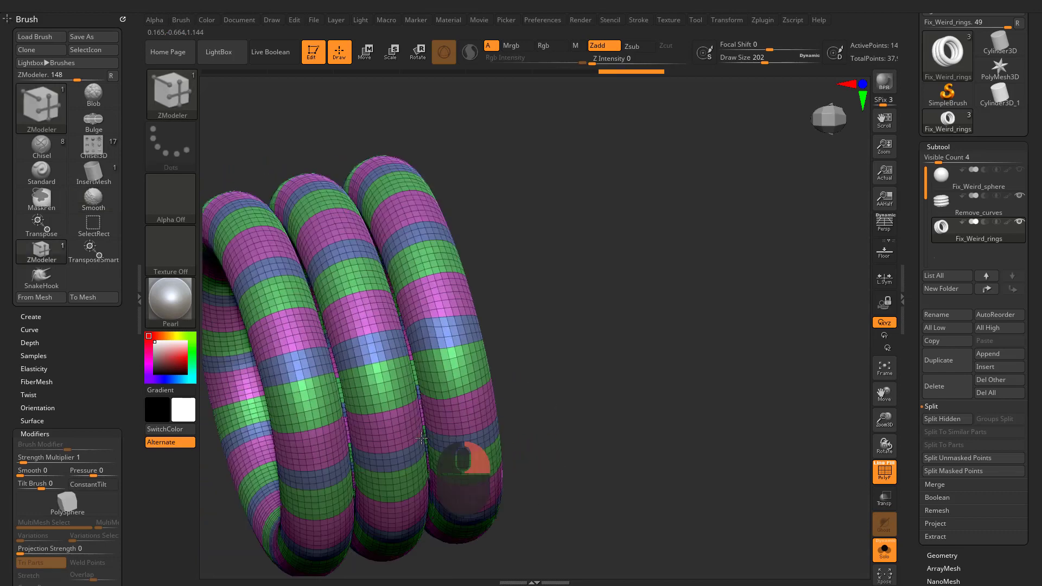
pyautogui.hotkey('shift', 'f')
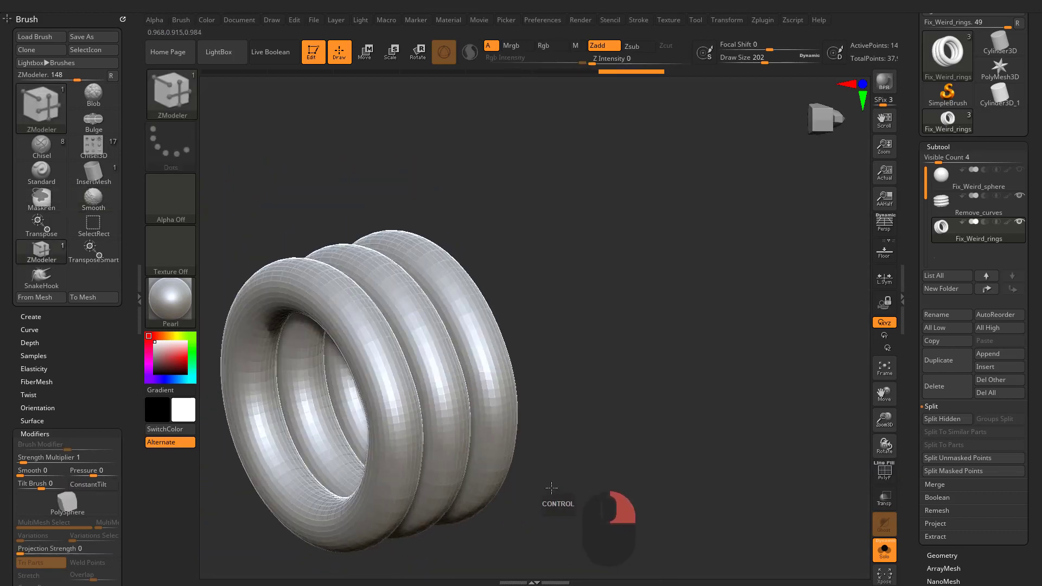
pyautogui.moveTo(562, 482)
pyautogui.mouseDown(button='right')
pyautogui.moveTo(500, 495)
pyautogui.moveTo(494, 446)
pyautogui.mouseUp(button='right')
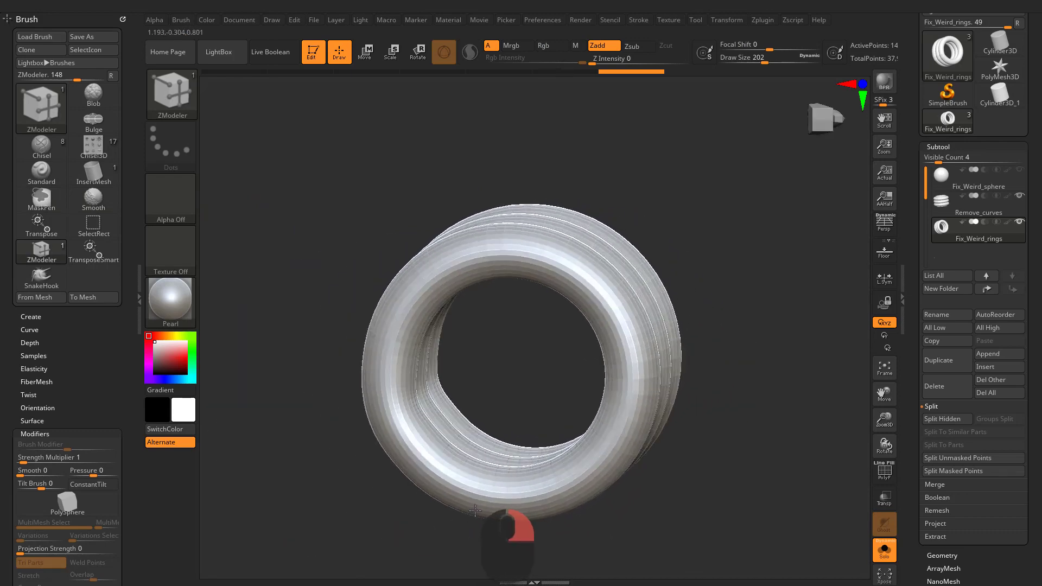
pyautogui.press('shift')
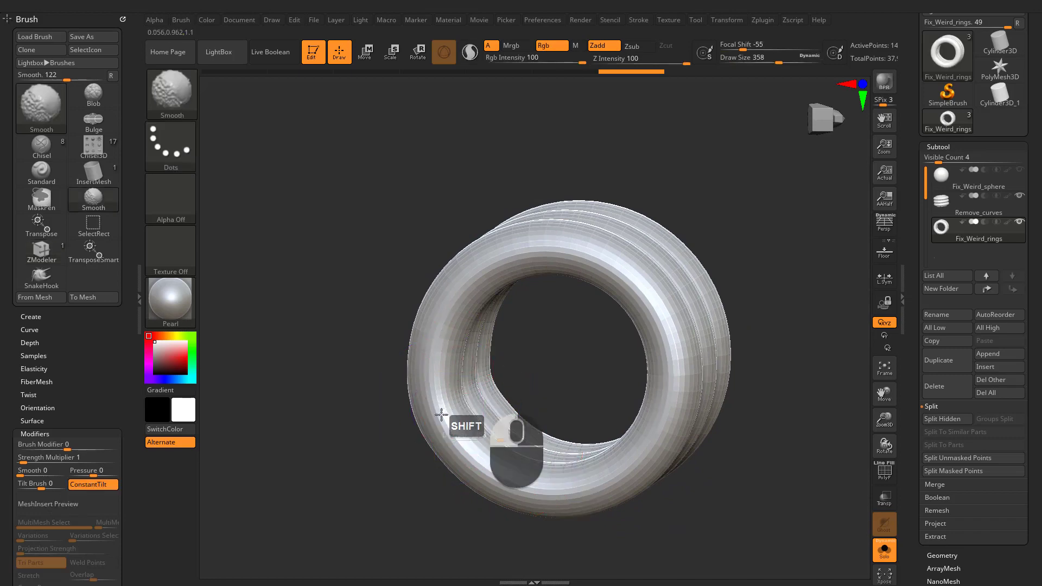
pyautogui.keyDown('shift'); pyautogui.moveTo(482, 379); pyautogui.dragTo(447, 393); pyautogui.keyUp('shift')
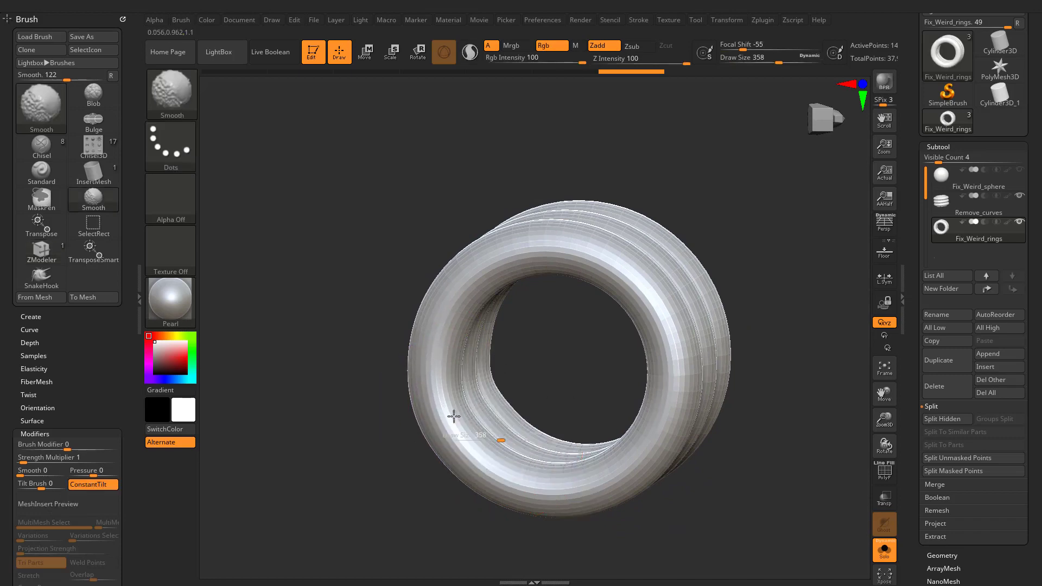
pyautogui.moveTo(454, 423)
pyautogui.mouseDown(button='right')
pyautogui.moveTo(489, 419)
pyautogui.moveTo(480, 384)
pyautogui.mouseUp(button='right')
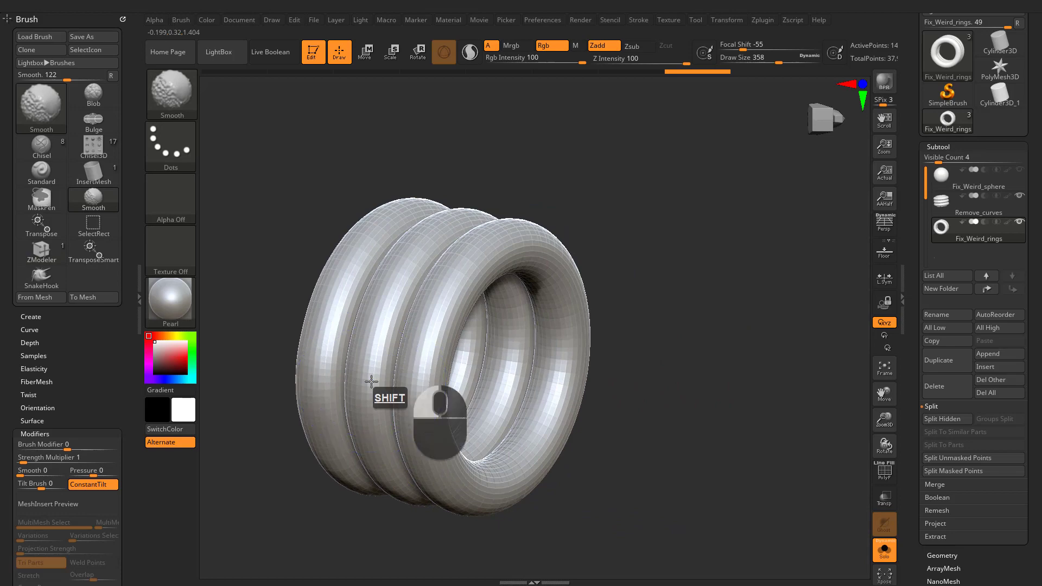